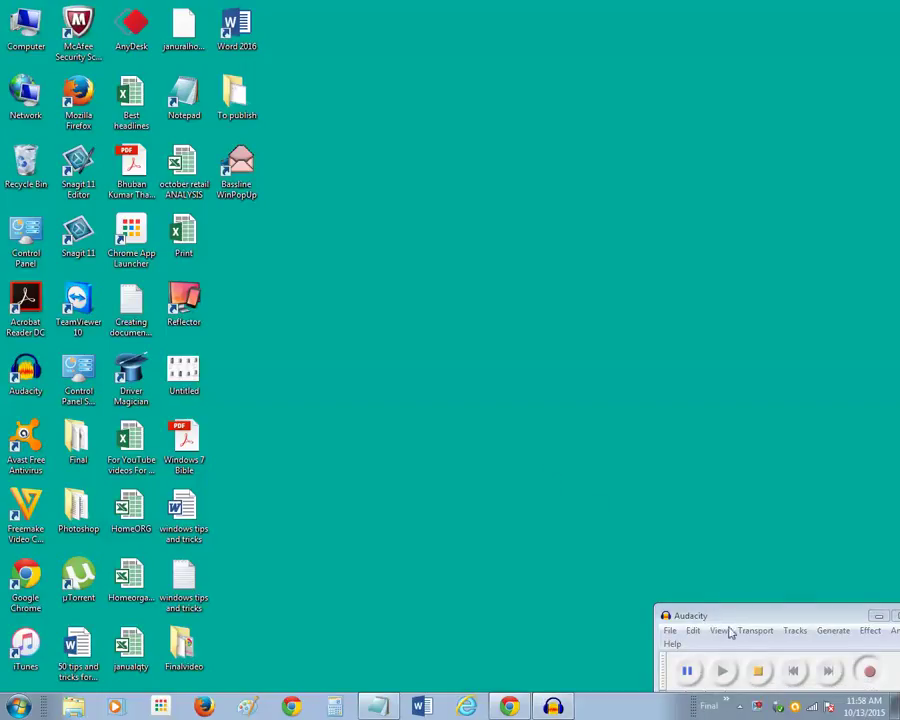
# Step: Nudge the Audacity window slightly lower on the desktop
pyautogui.moveTo(733, 616)
pyautogui.mouseDown()
pyautogui.moveTo(669, 532)
pyautogui.moveTo(755, 615)
pyautogui.moveTo(757, 640)
pyautogui.moveTo(755, 627)
pyautogui.mouseUp()
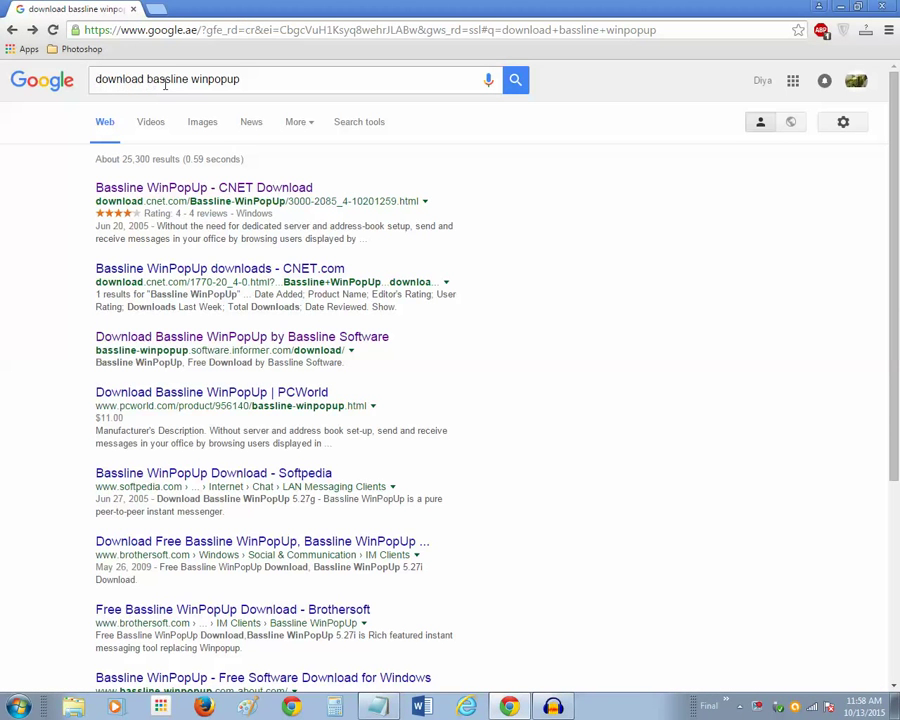
# Step: Focus the Google search box, then minimize Chrome to reveal the desktop
pyautogui.click(204, 80)
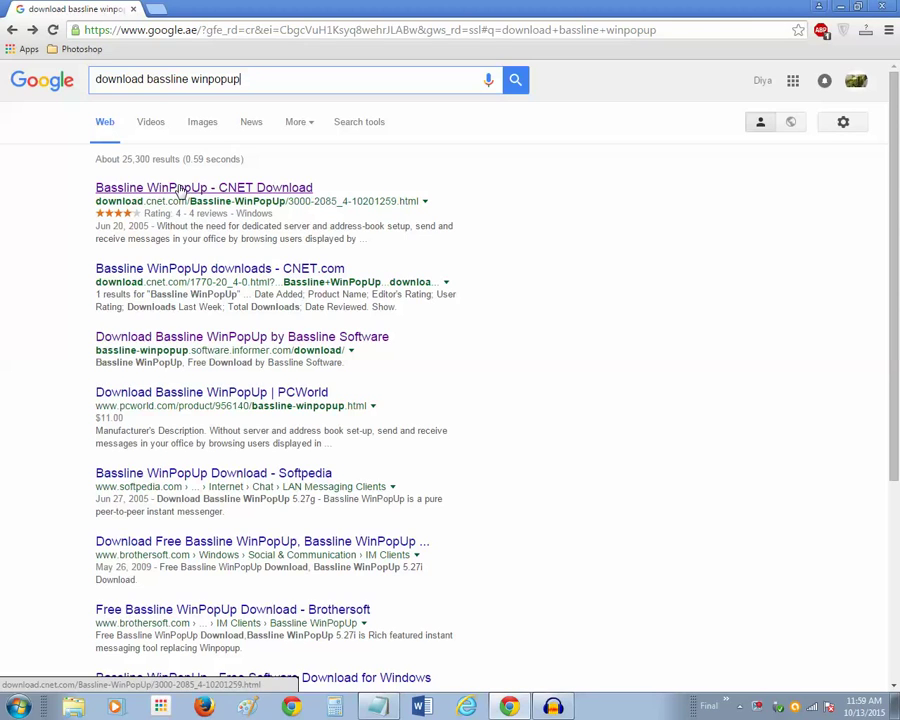
pyautogui.click(839, 7)
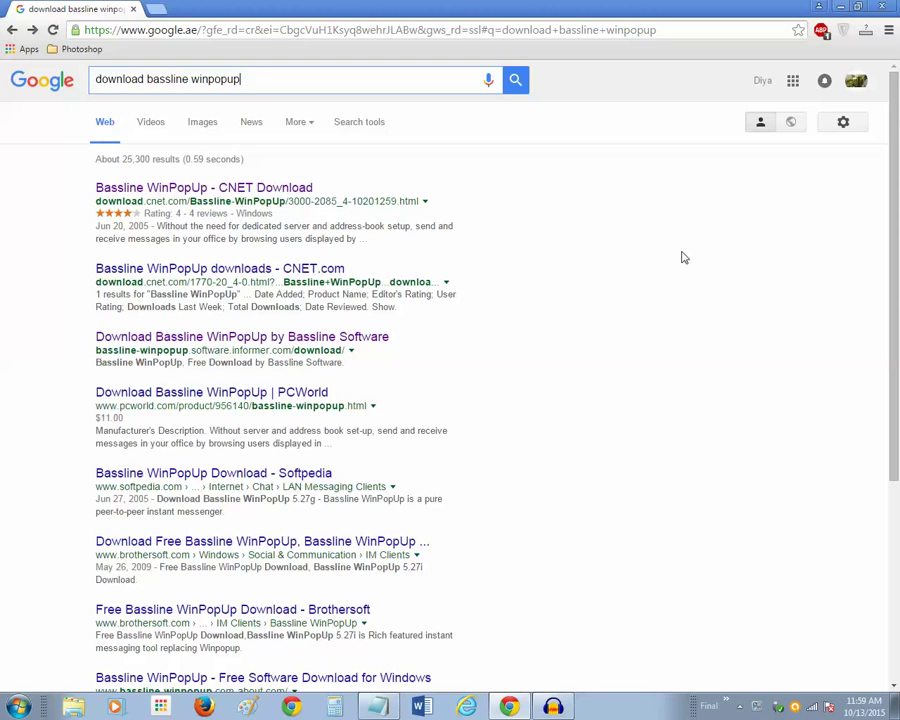
# Step: Launch Bassline WinPopUp from its desktop icon and shift its window to the right
pyautogui.doubleClick(248, 178)
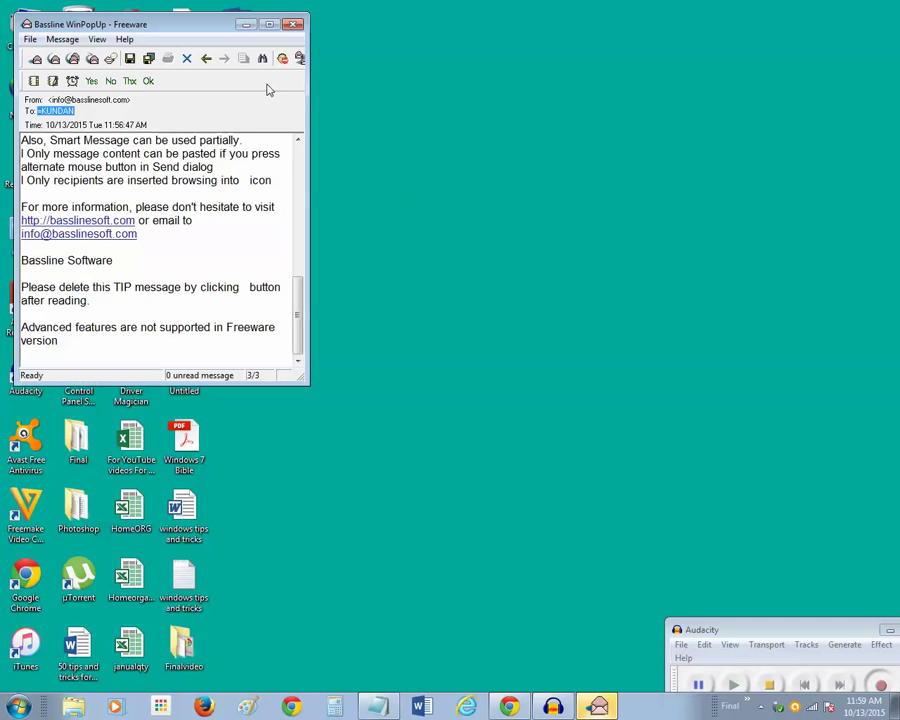
pyautogui.moveTo(157, 24)
pyautogui.mouseDown()
pyautogui.moveTo(257, 38)
pyautogui.moveTo(256, 30)
pyautogui.mouseUp()
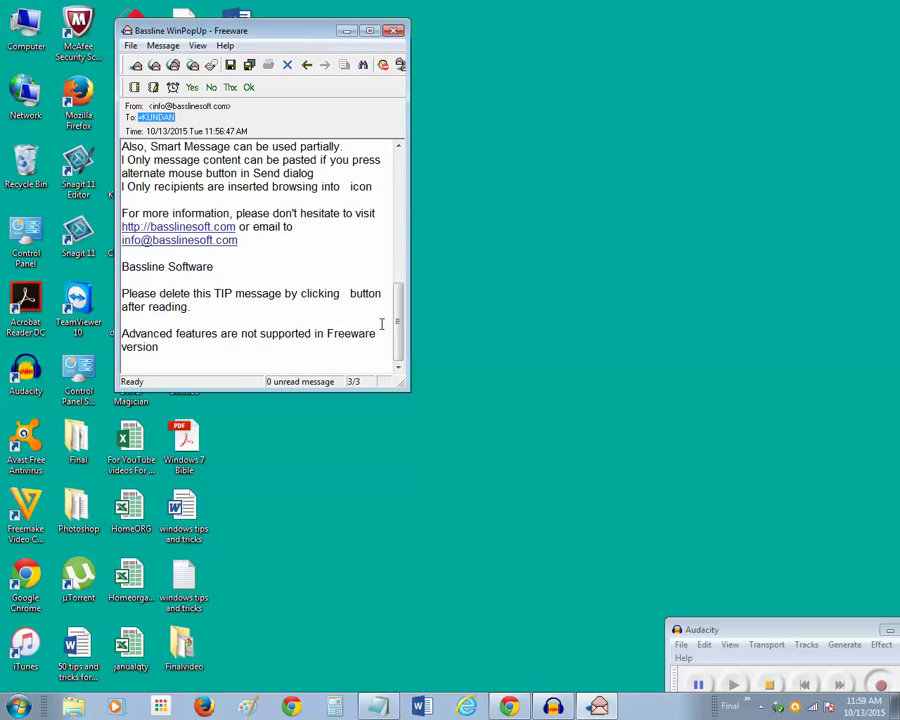
pyautogui.moveTo(399, 288); pyautogui.dragTo(415, 186)
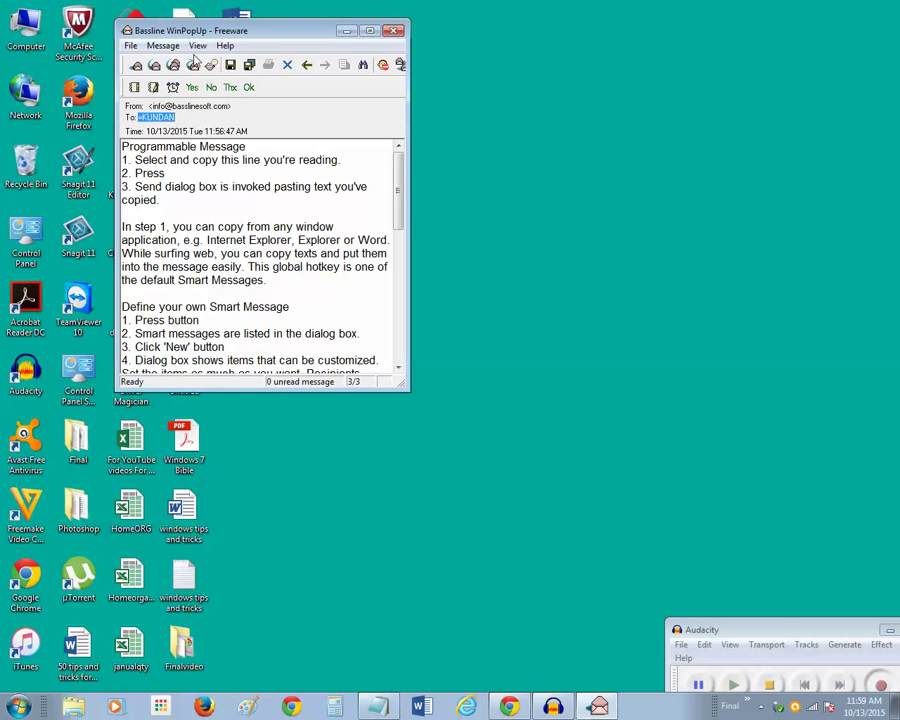
pyautogui.moveTo(184, 27); pyautogui.dragTo(266, 33)
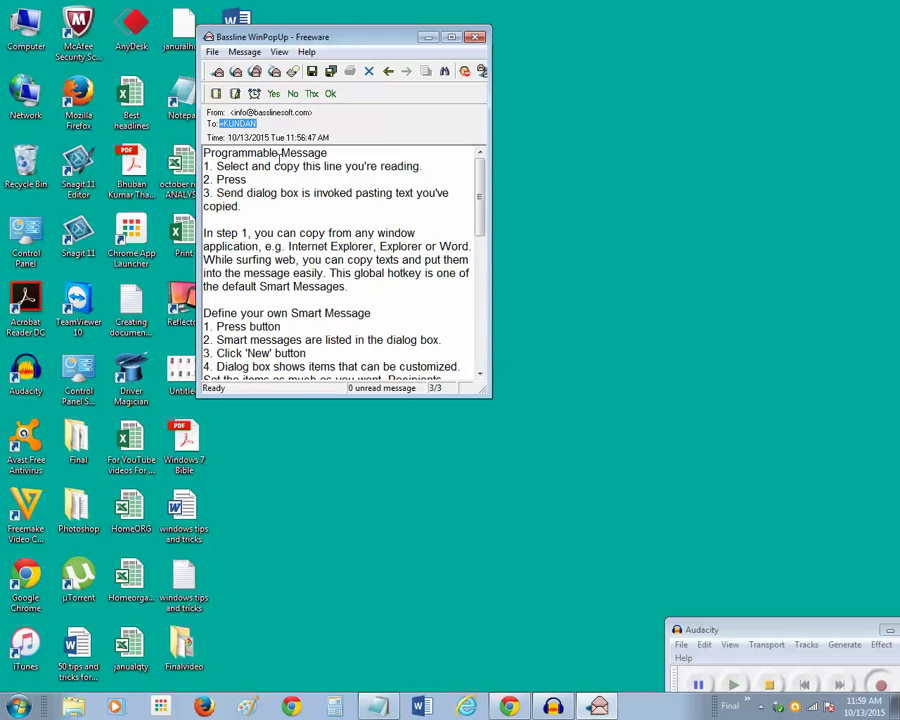
# Step: Clear every stored message with File > Delete All, confirming Yes
pyautogui.click(212, 52)
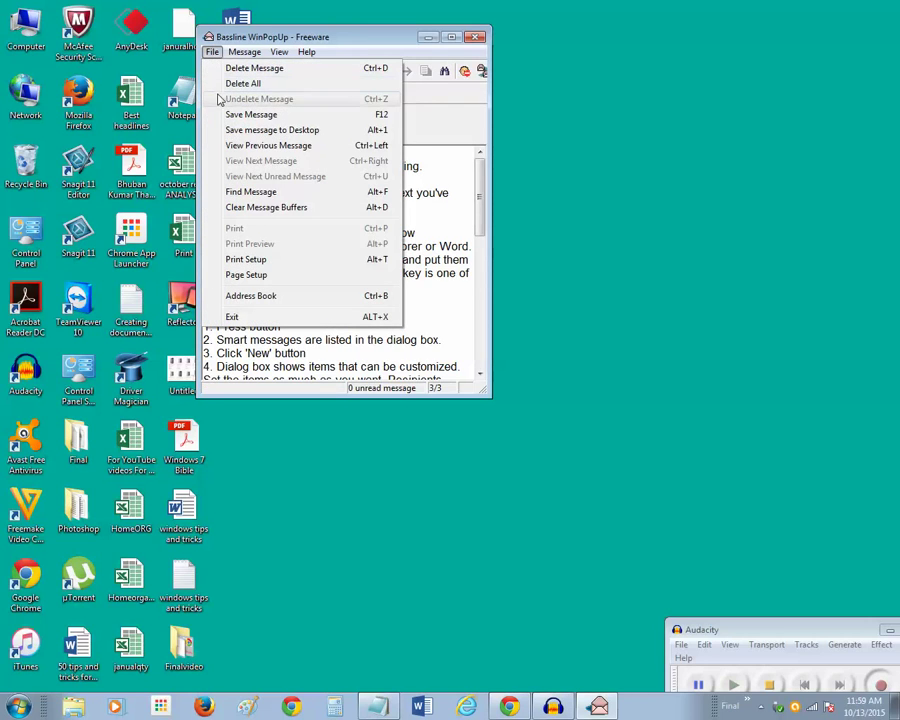
pyautogui.click(242, 84)
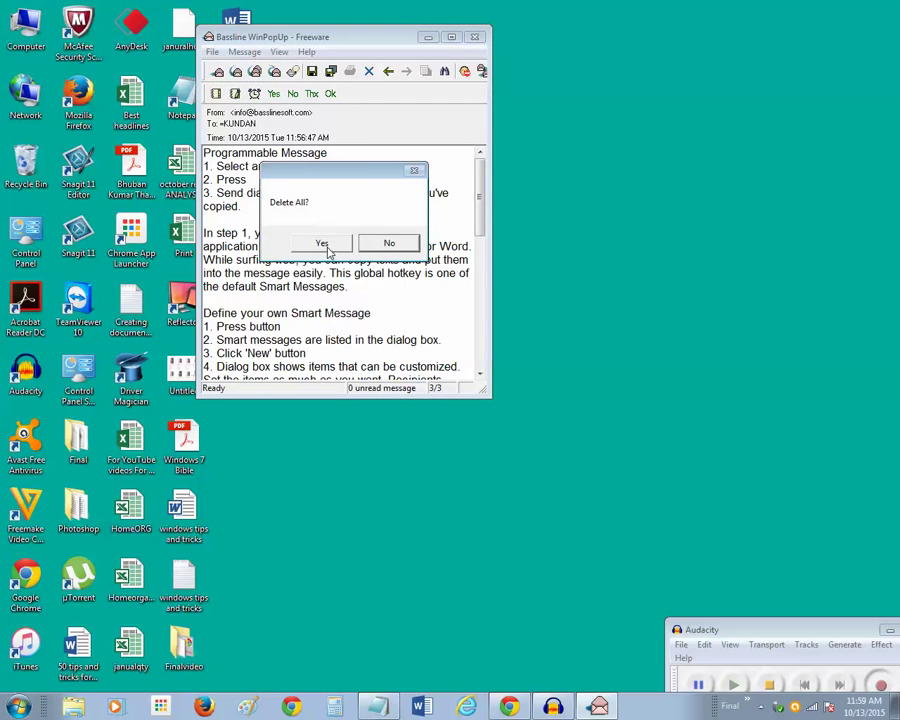
pyautogui.click(328, 250)
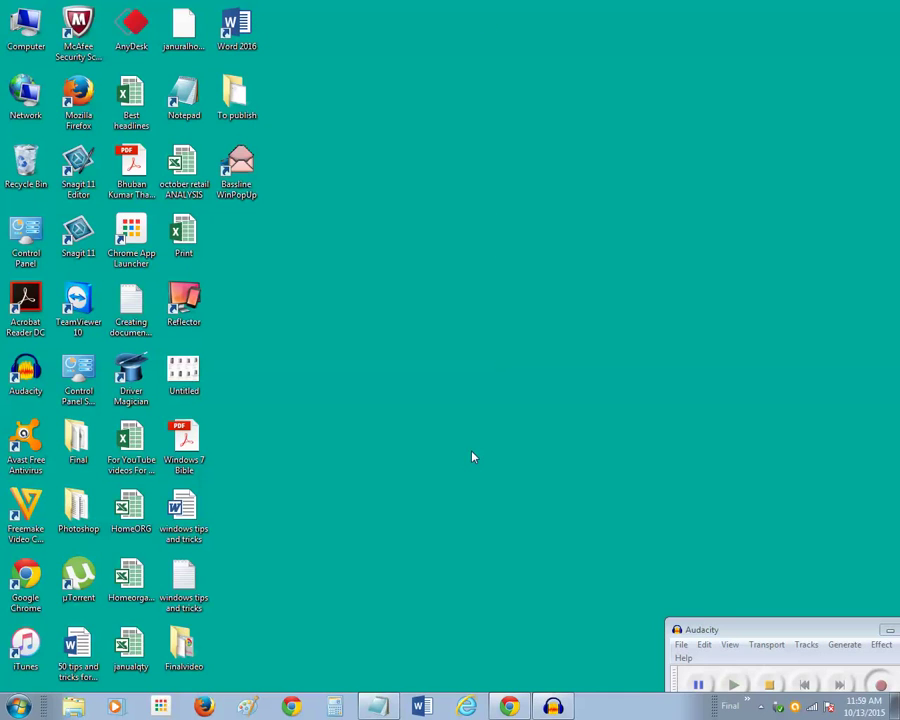
# Step: Relaunch WinPopUp, move its window aside, and start a new message via Message > Send Message
pyautogui.doubleClick(238, 165)
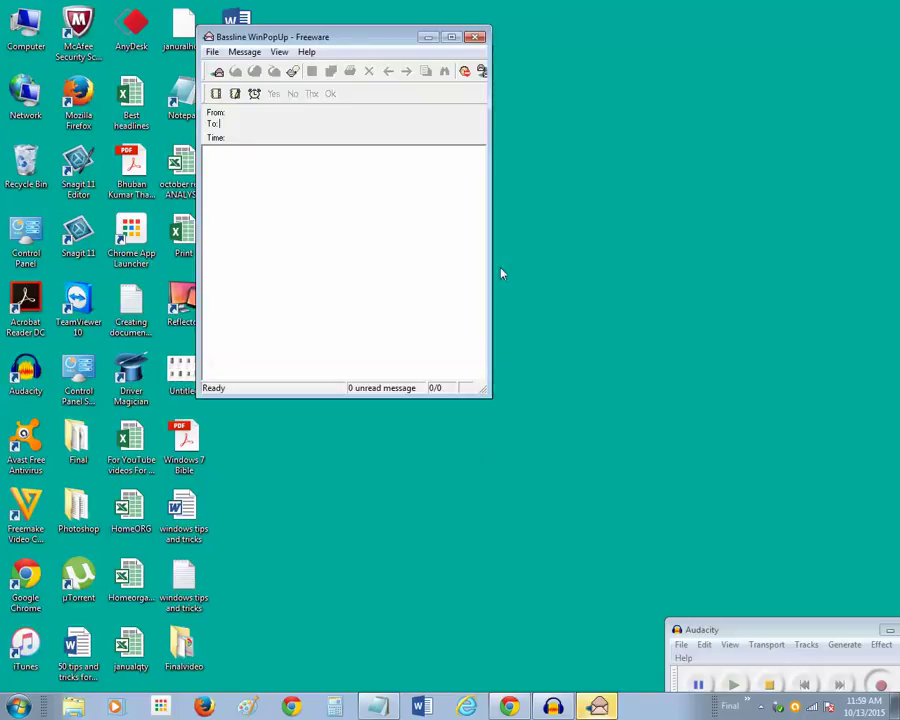
pyautogui.moveTo(350, 38); pyautogui.dragTo(418, 66)
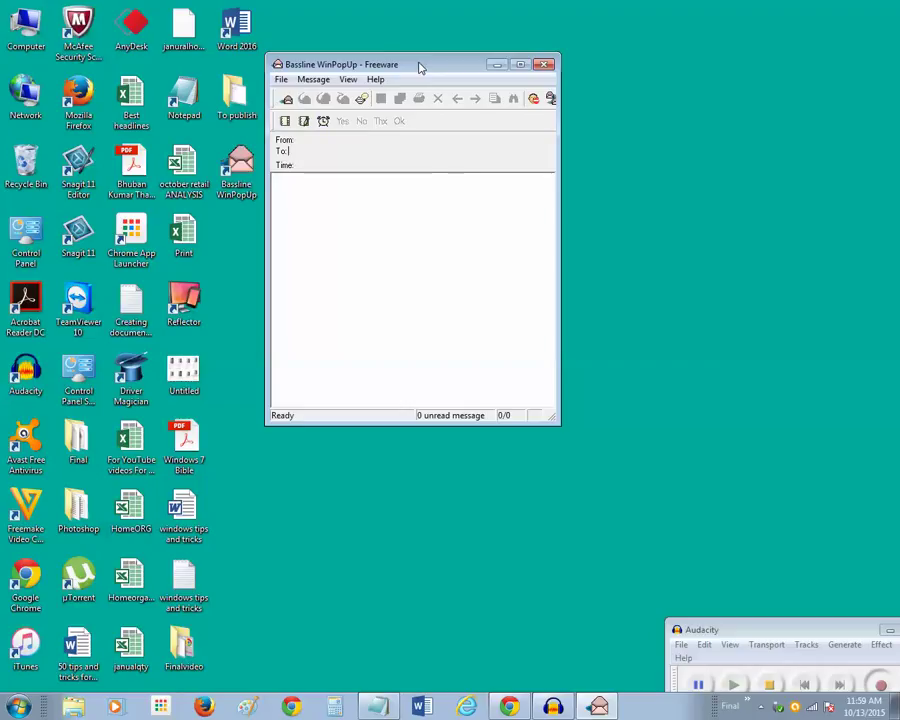
pyautogui.click(326, 80)
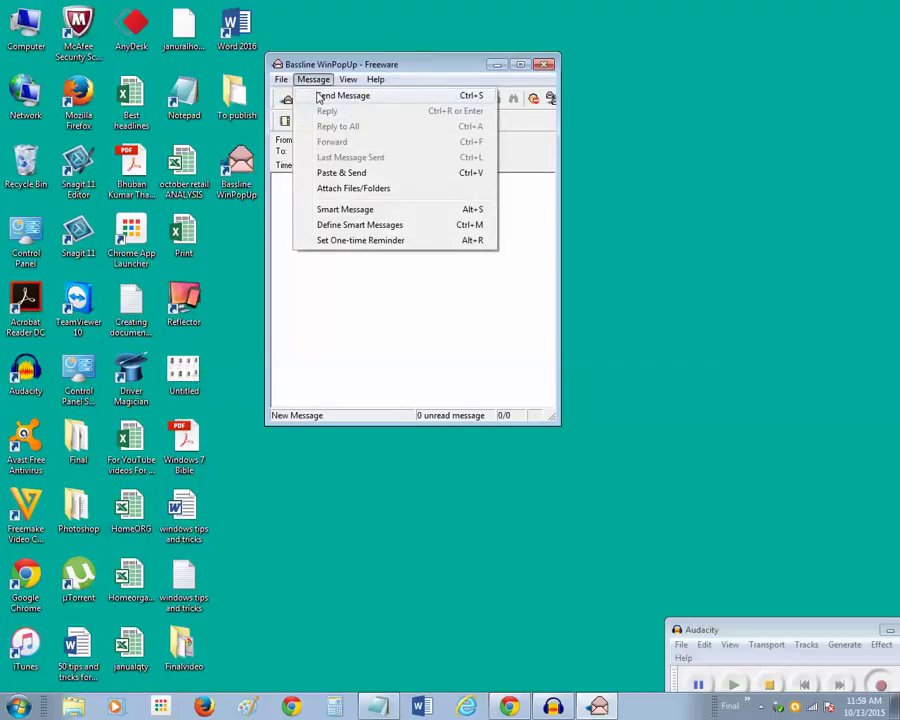
pyautogui.click(357, 96)
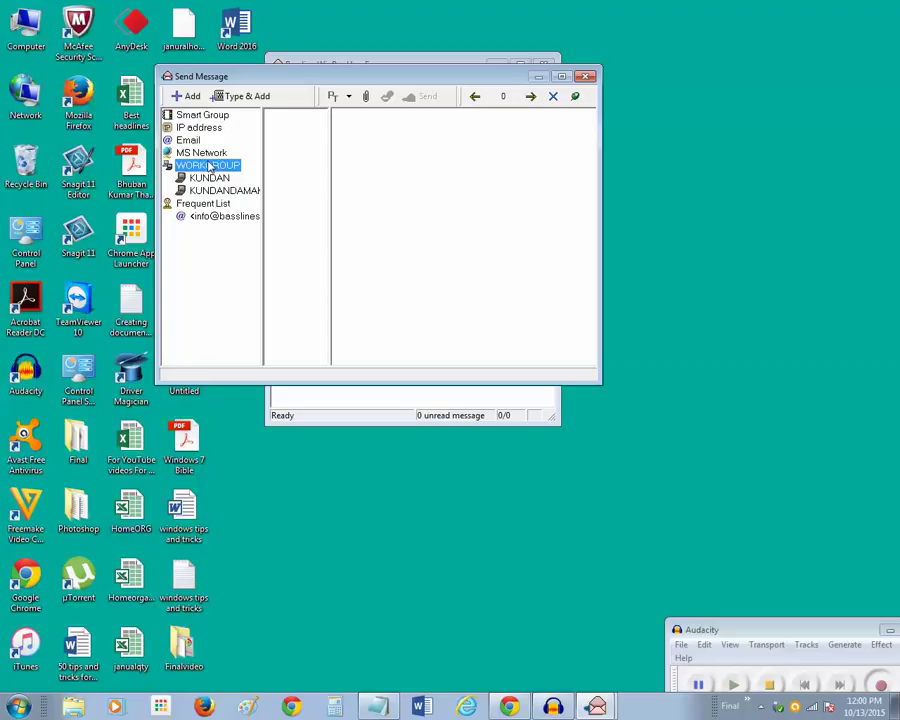
pyautogui.click(33, 26)
pyautogui.rightClick(33, 26)
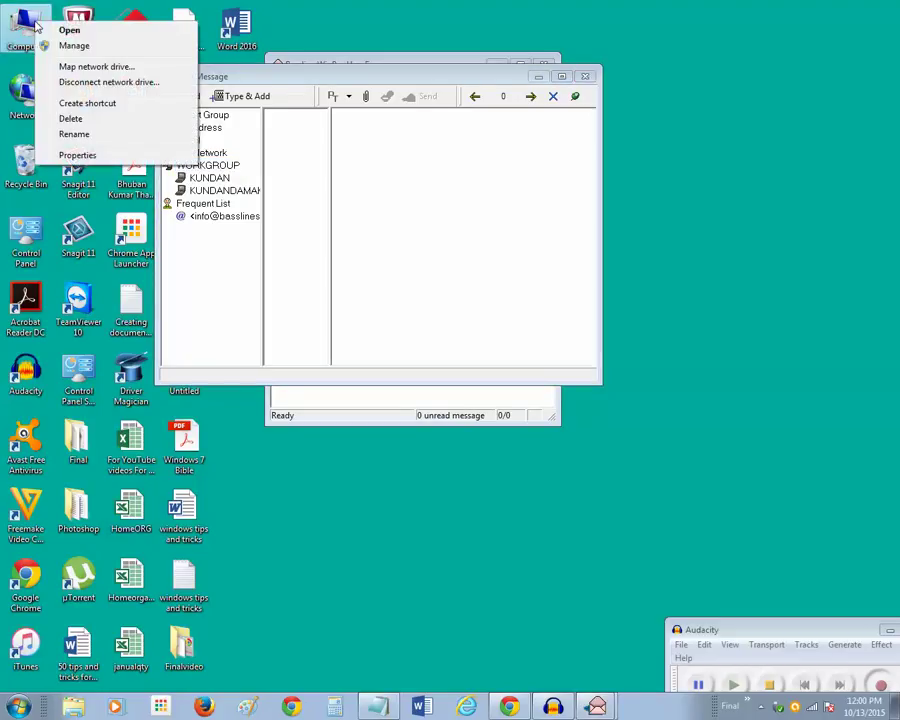
pyautogui.click(44, 152)
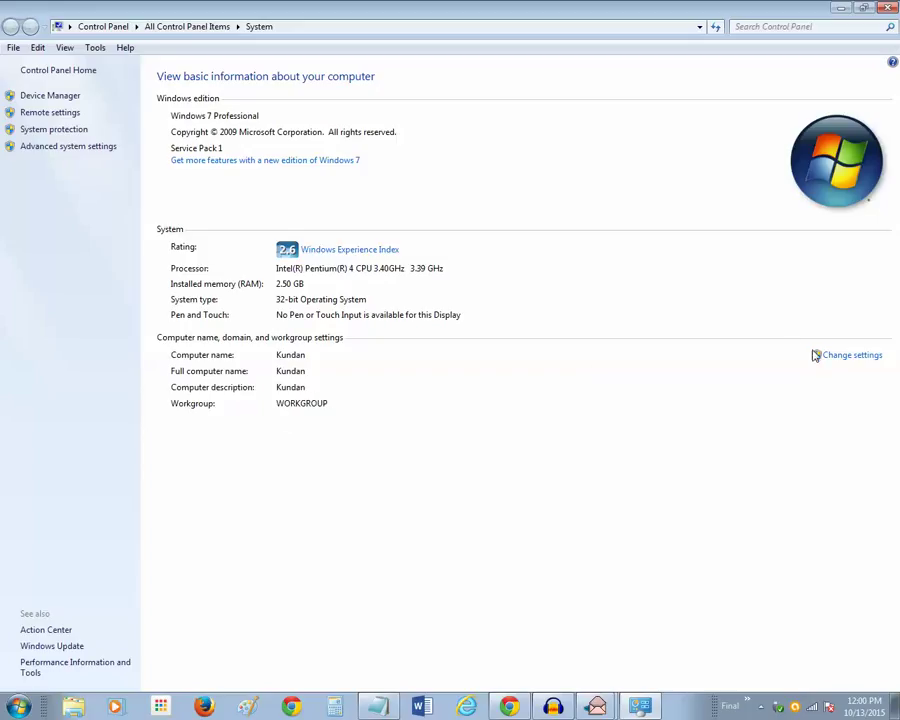
pyautogui.click(843, 358)
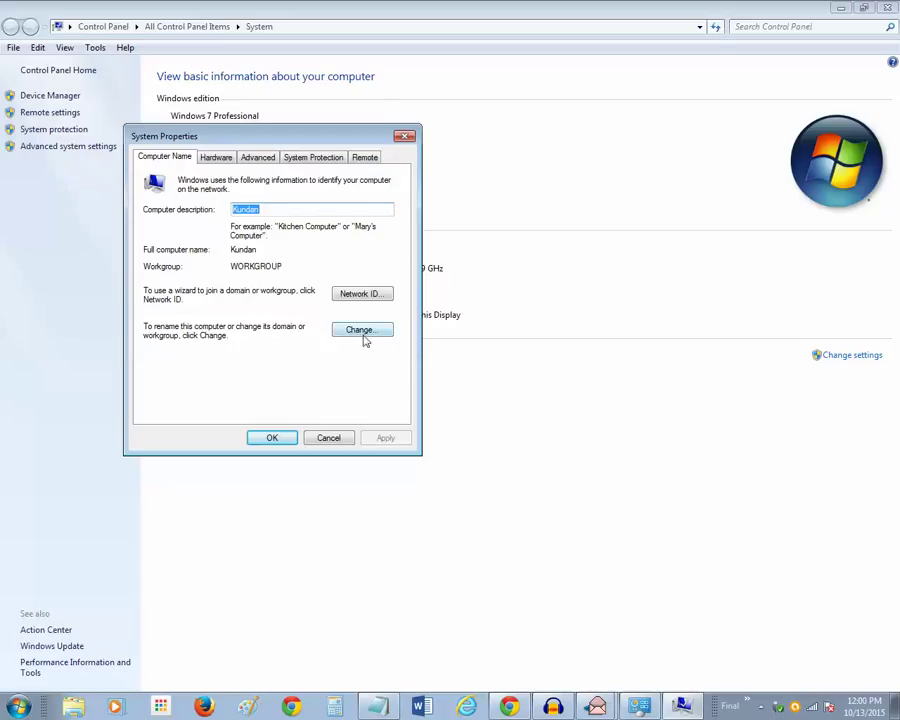
pyautogui.click(362, 331)
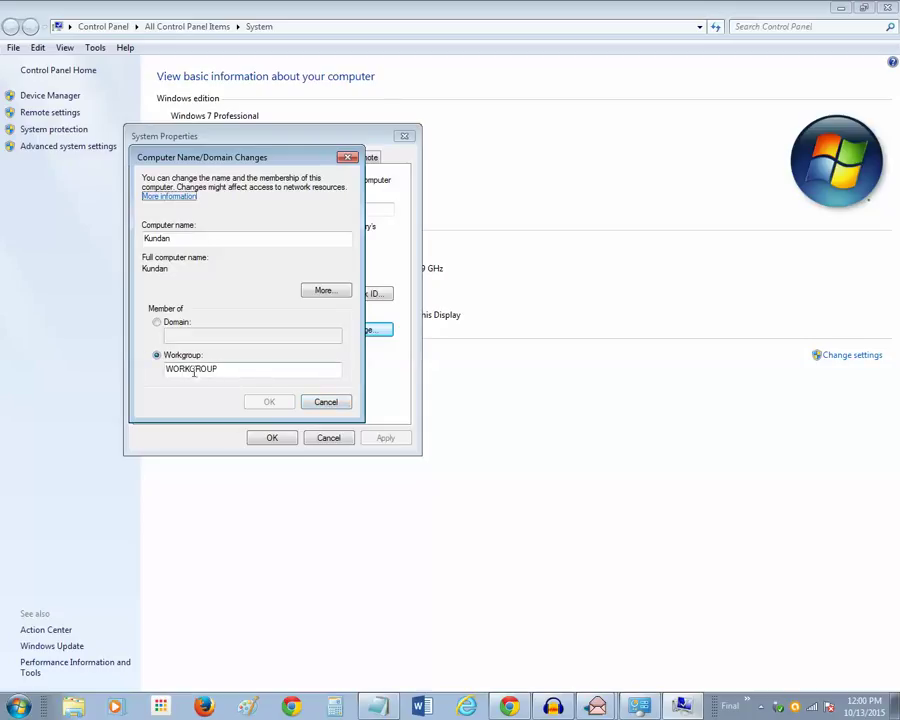
pyautogui.click(310, 400)
pyautogui.click(327, 438)
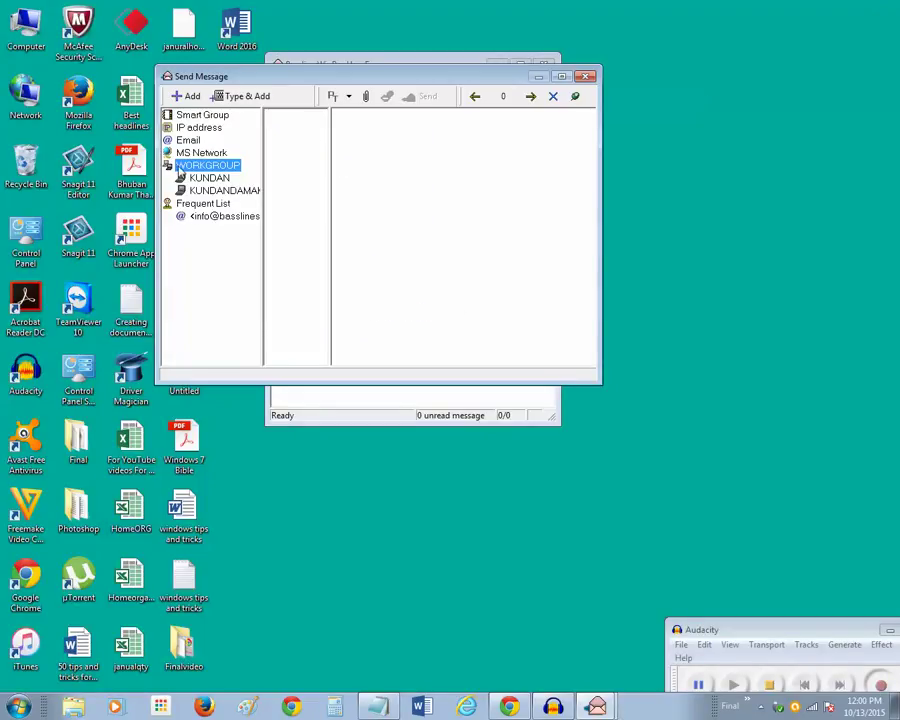
pyautogui.click(209, 179)
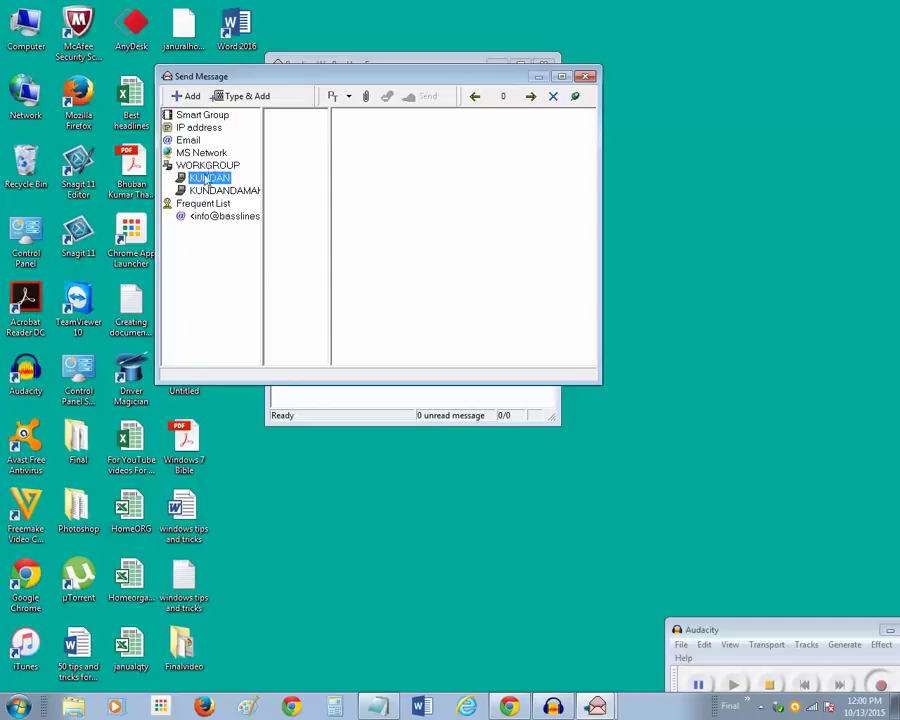
pyautogui.rightClick(207, 166)
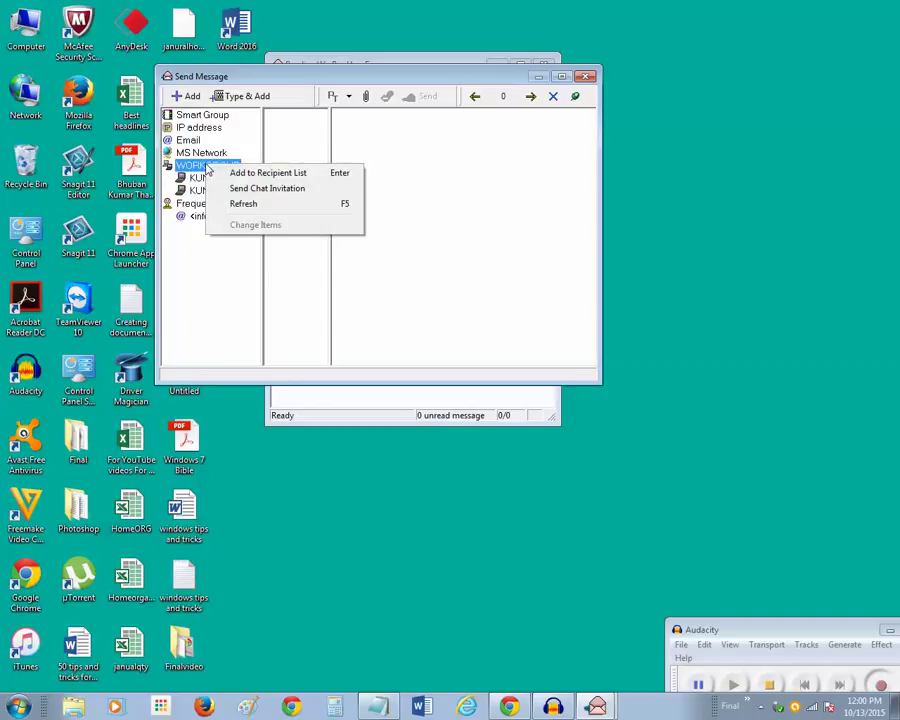
pyautogui.click(246, 206)
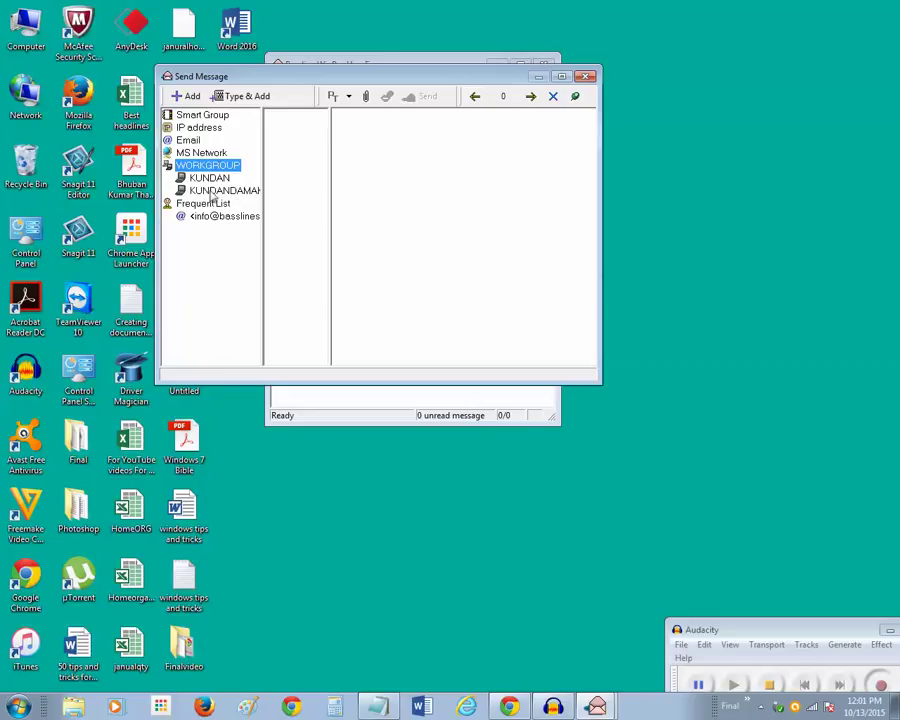
# Step: Add the second WORKGROUP computer as recipient and write 'Hello this is for testing'
pyautogui.click(221, 191)
pyautogui.moveTo(221, 191); pyautogui.dragTo(290, 152)
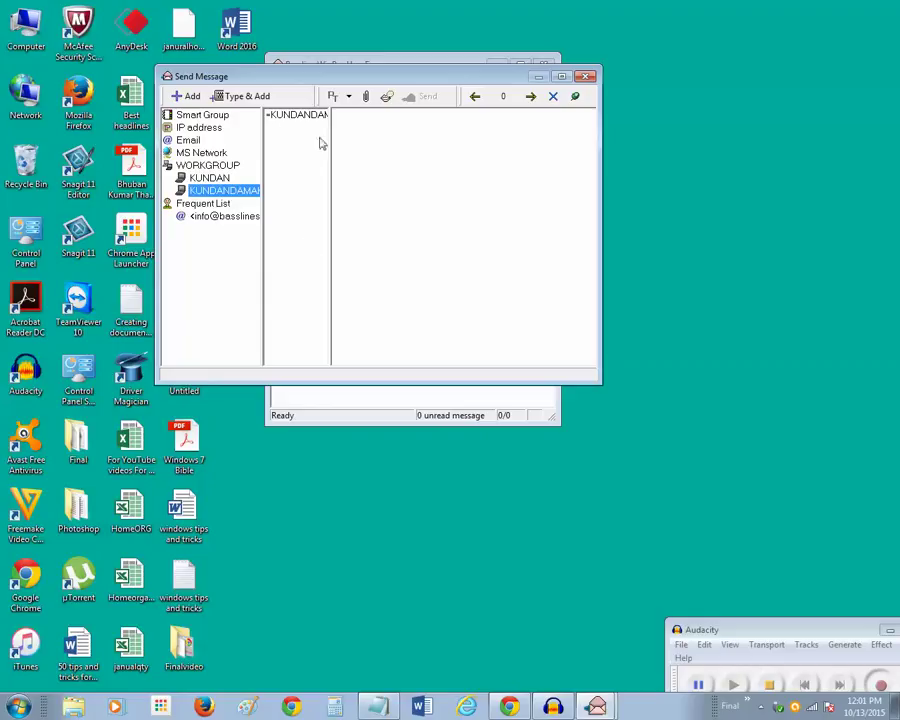
pyautogui.click(370, 151)
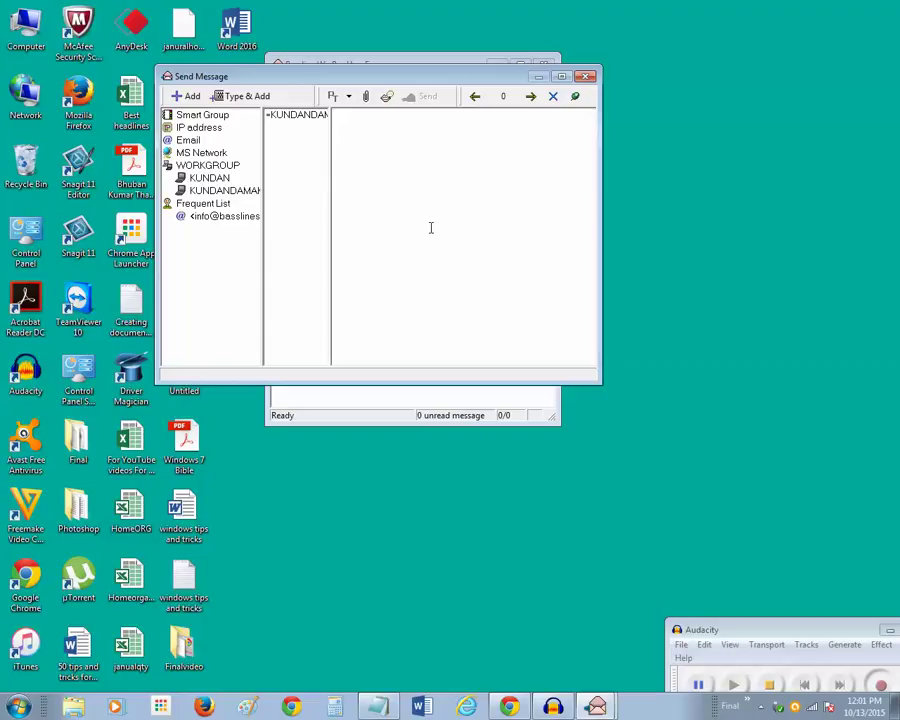
pyautogui.write('Hello this is for')
pyautogui.write(' testing')
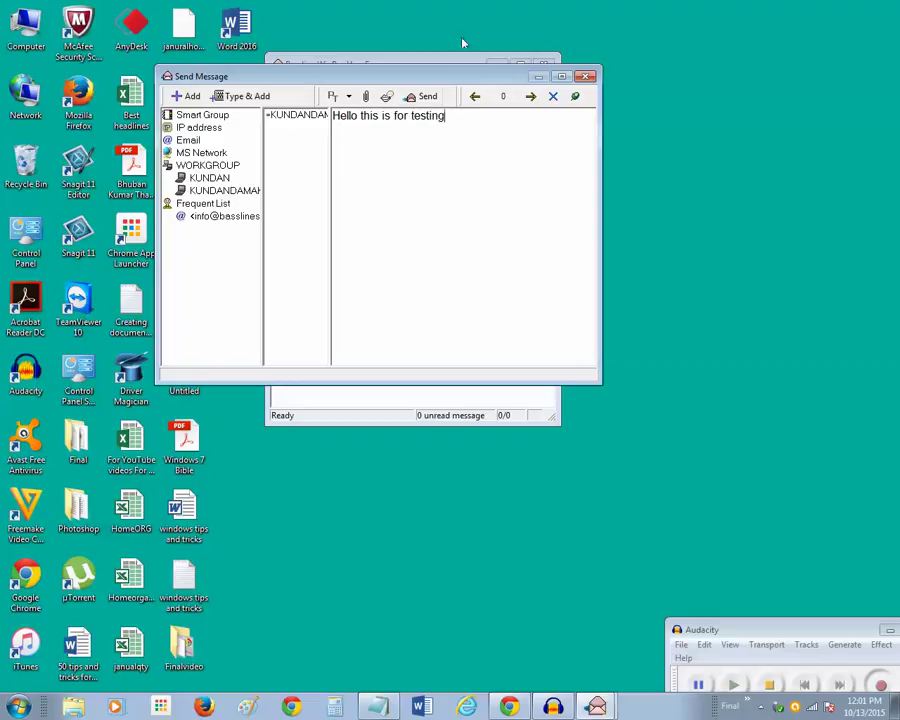
# Step: Send the 'Hello this is for testing' message to the second WORKGROUP computer
pyautogui.click(416, 100)
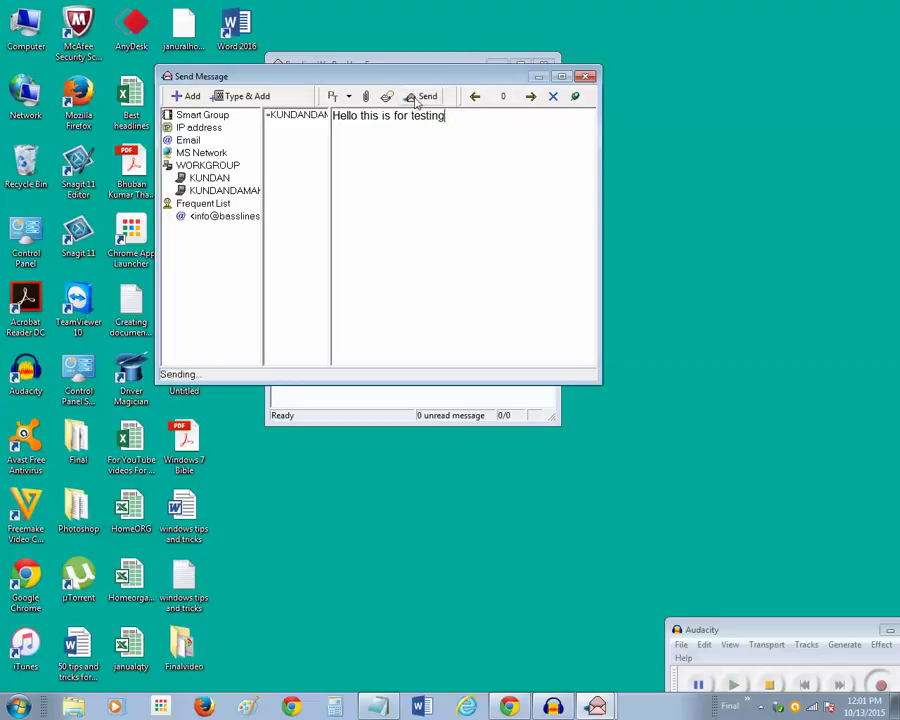